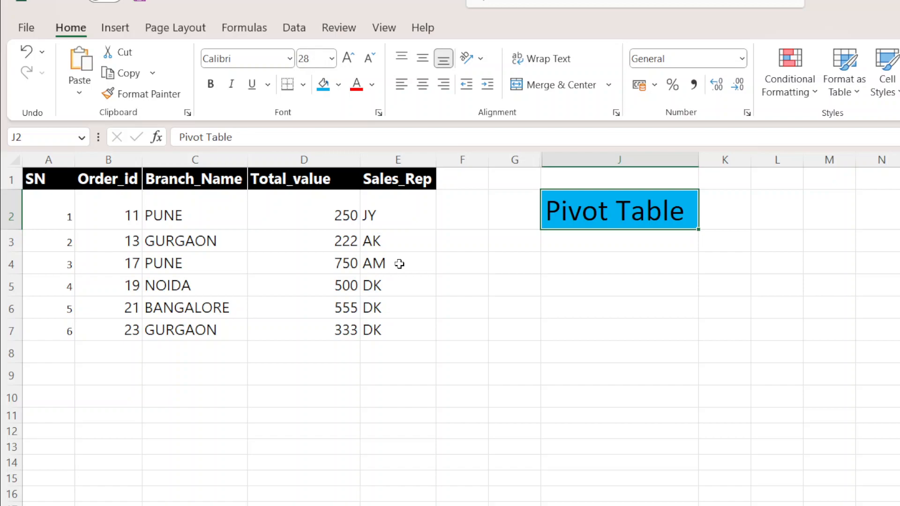
Examine the branch names, total values and sales reps listed in the order table.
click(414, 261)
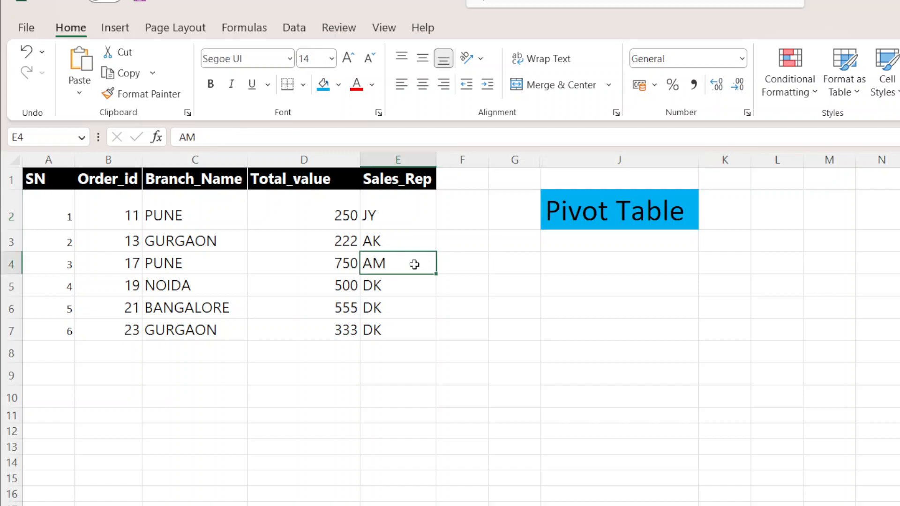
click(215, 241)
click(200, 290)
click(375, 259)
click(157, 266)
click(189, 282)
click(227, 261)
click(332, 261)
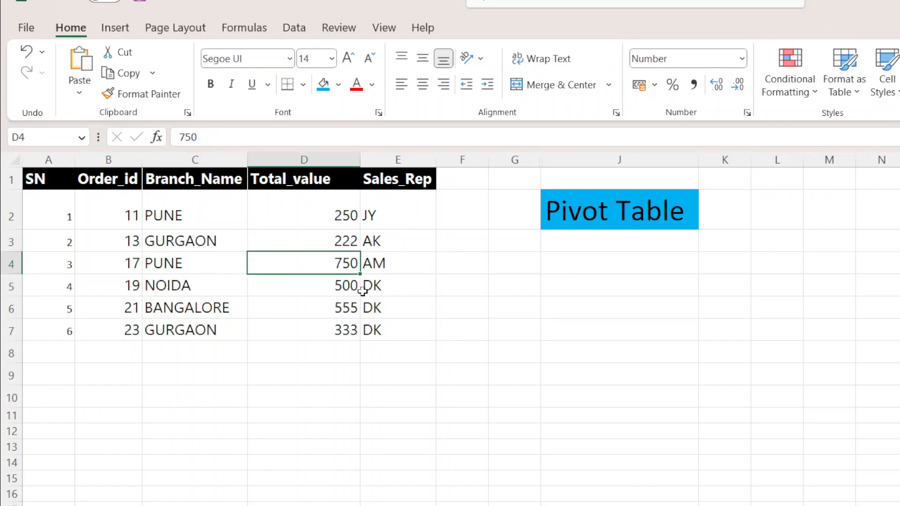
click(186, 292)
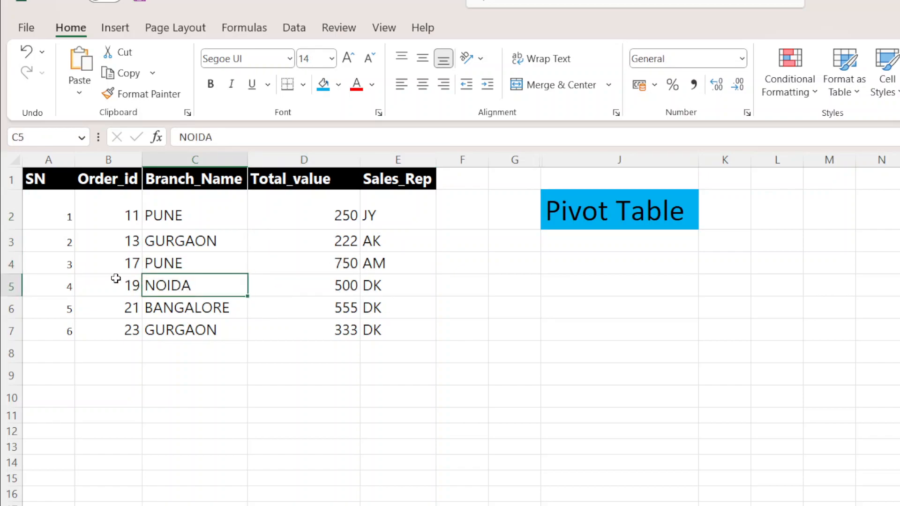
Create a pivot table from the order table range A1:E7 on a new worksheet.
click(115, 286)
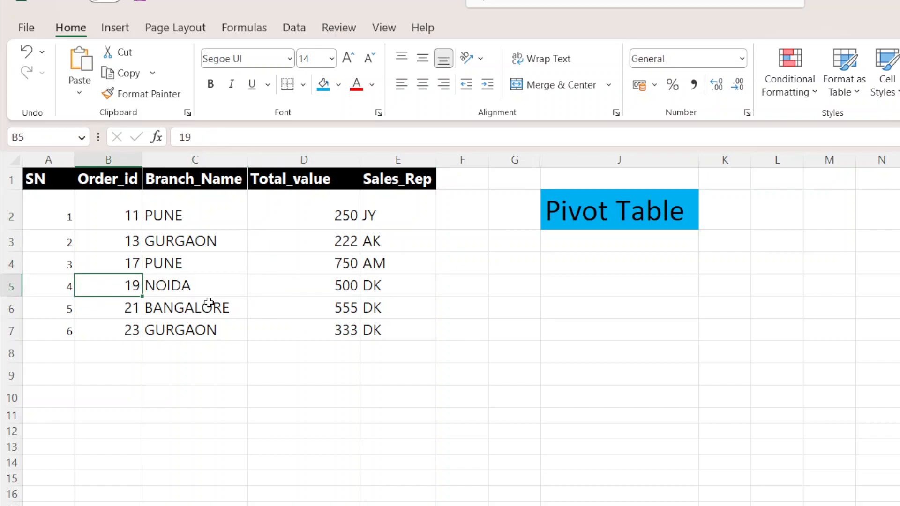
click(116, 29)
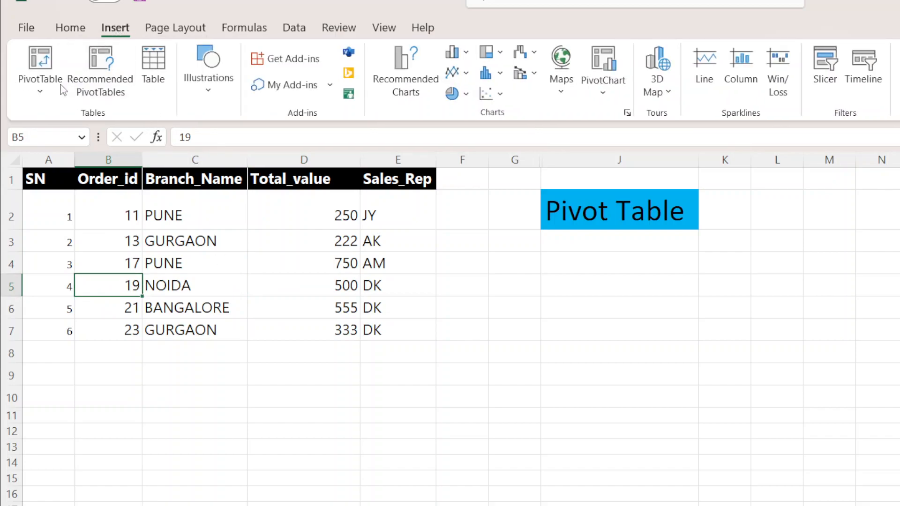
click(43, 95)
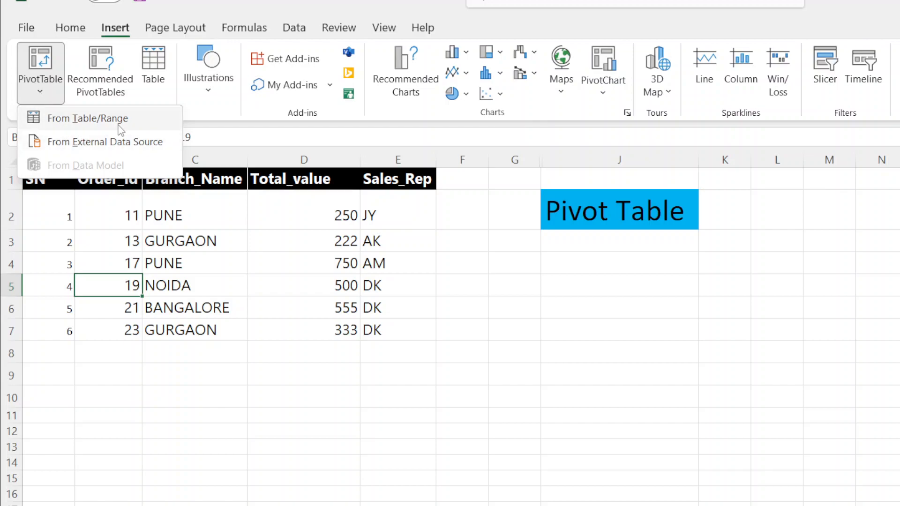
click(79, 120)
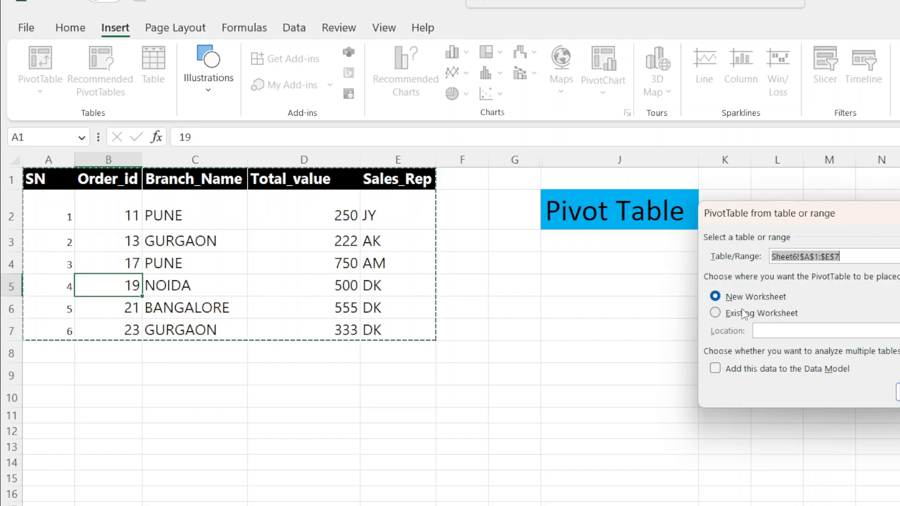
click(716, 313)
click(778, 178)
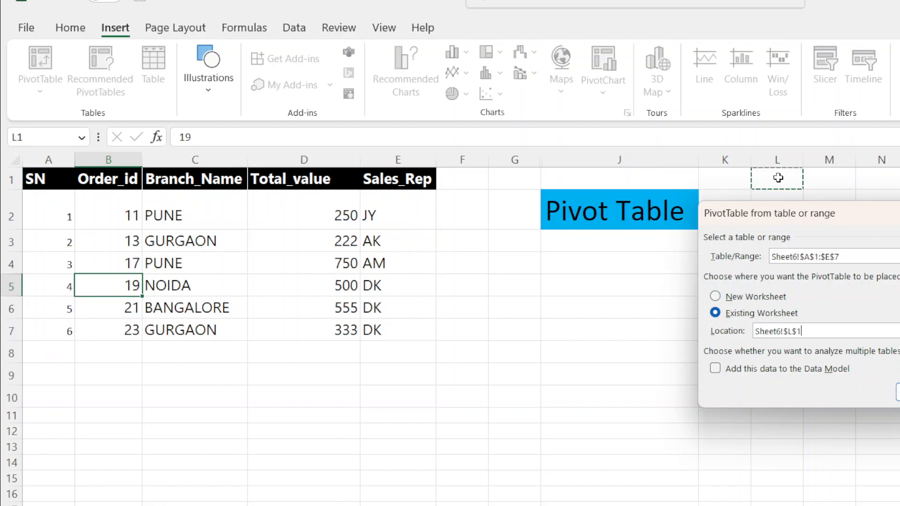
click(715, 297)
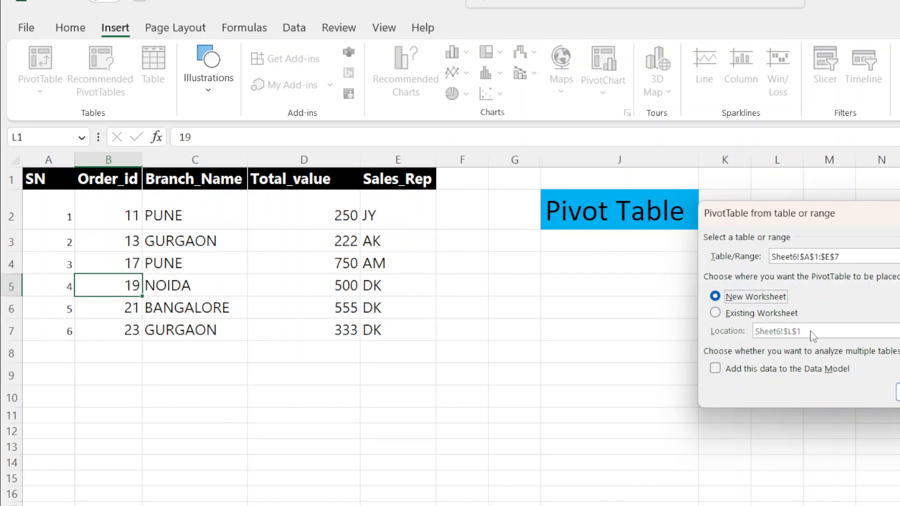
click(899, 393)
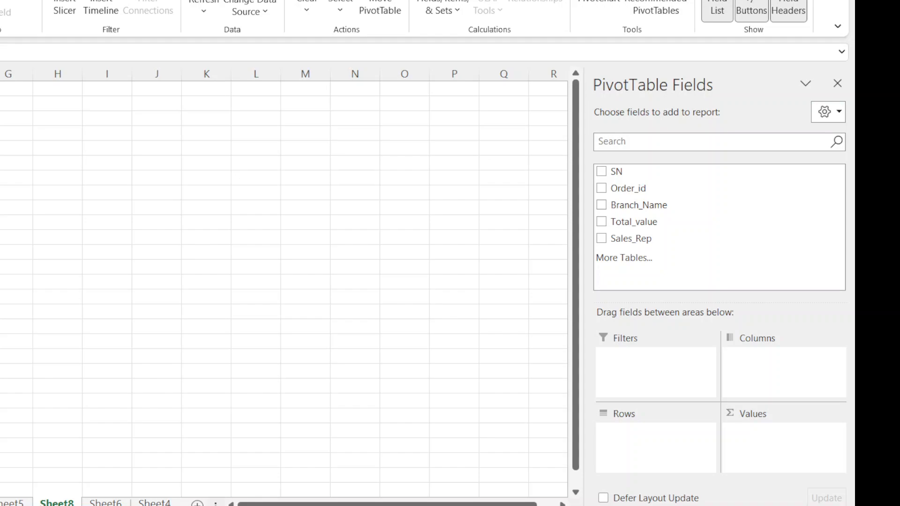
Add Total_value to the pivot table's values, summarized by Sum.
click(601, 222)
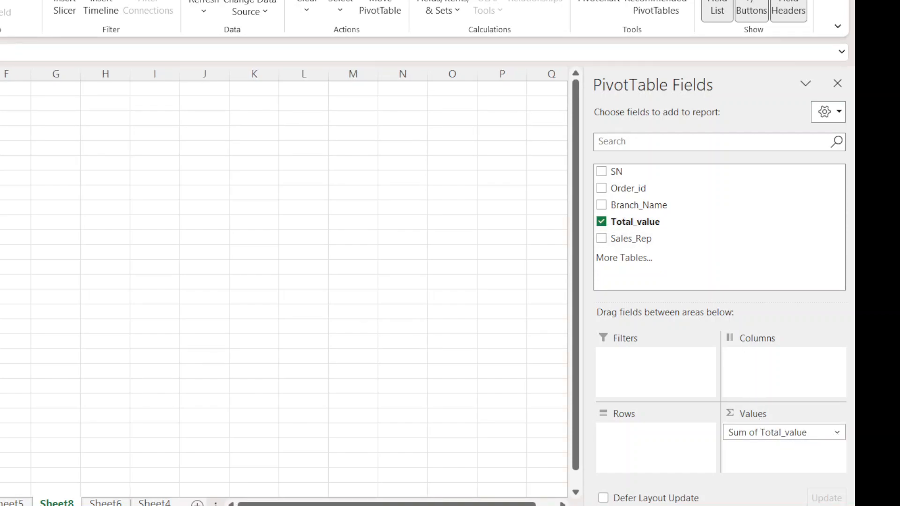
click(826, 439)
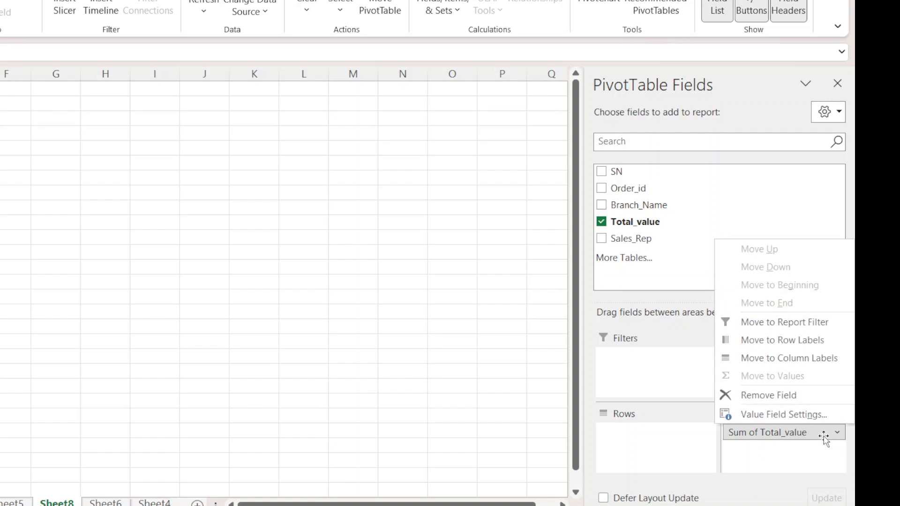
click(796, 414)
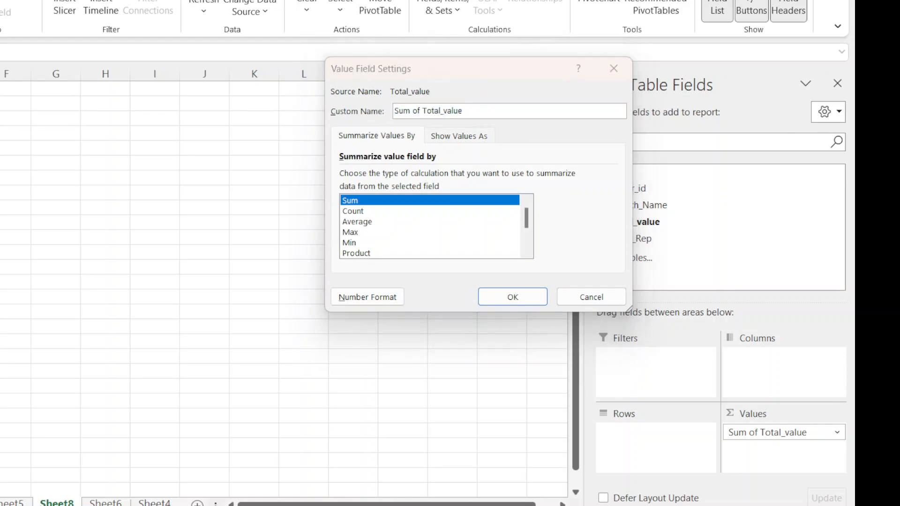
click(359, 222)
click(353, 243)
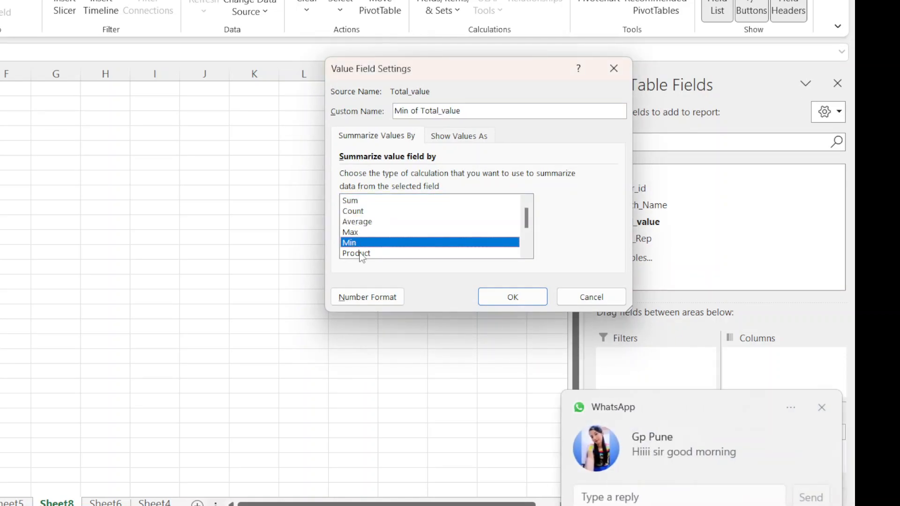
click(355, 202)
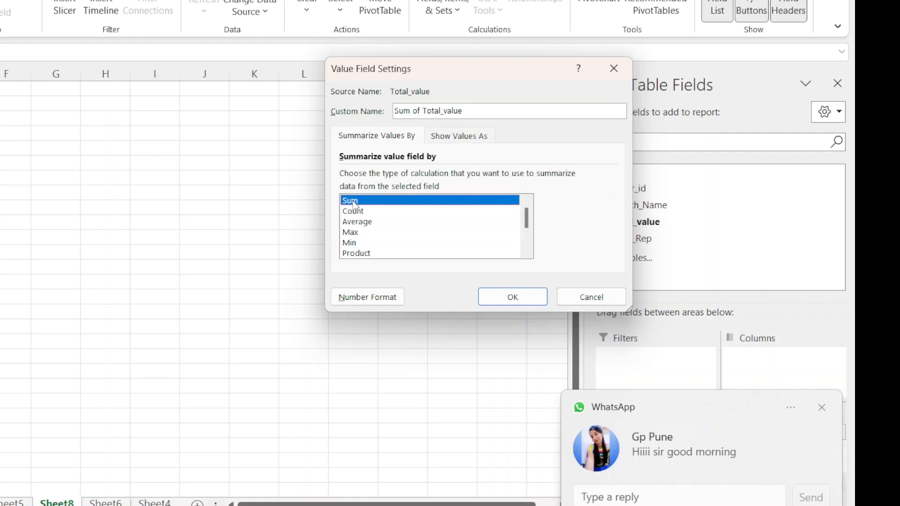
click(511, 302)
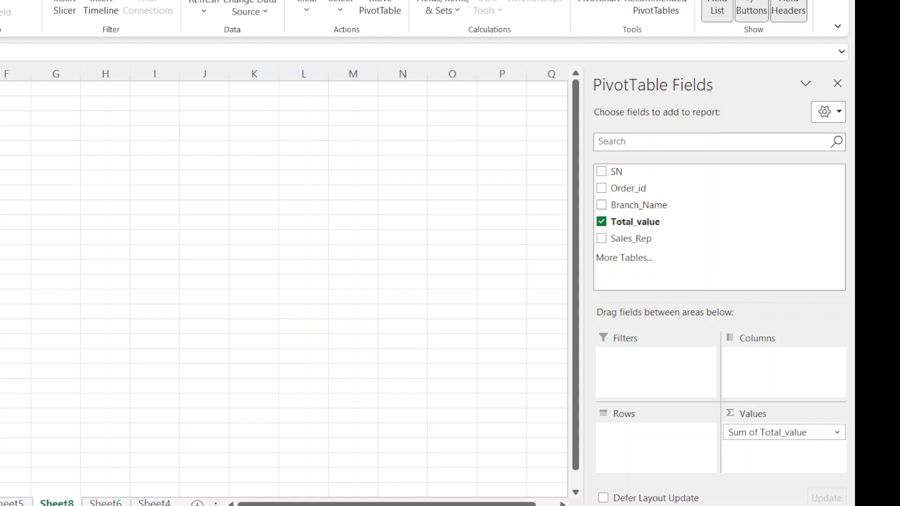
Place Sales_Rep in the pivot table's filters and Branch_Name in its rows.
click(602, 240)
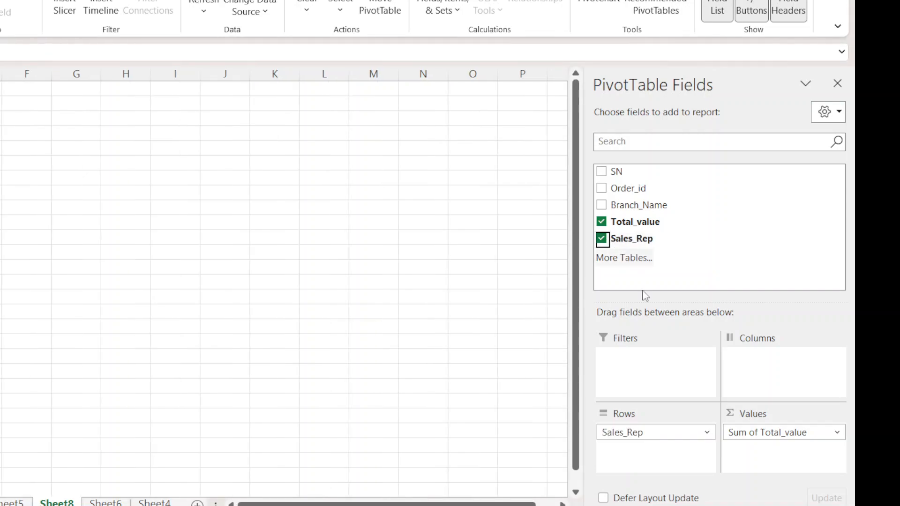
drag(651, 432, 676, 379)
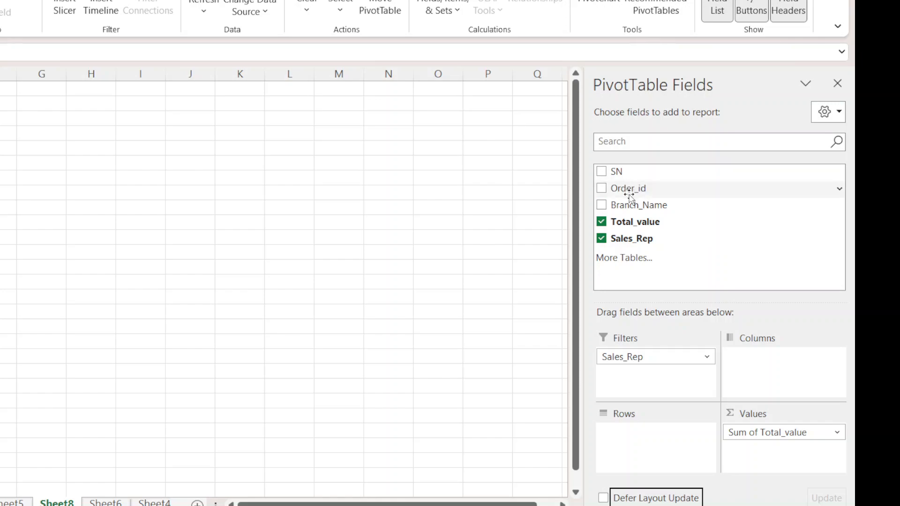
drag(632, 204, 675, 457)
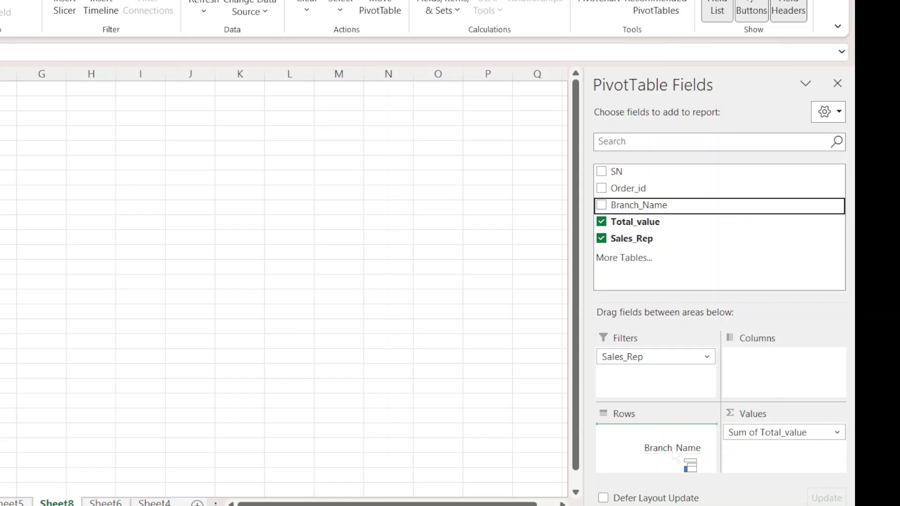
drag(675, 457, 675, 457)
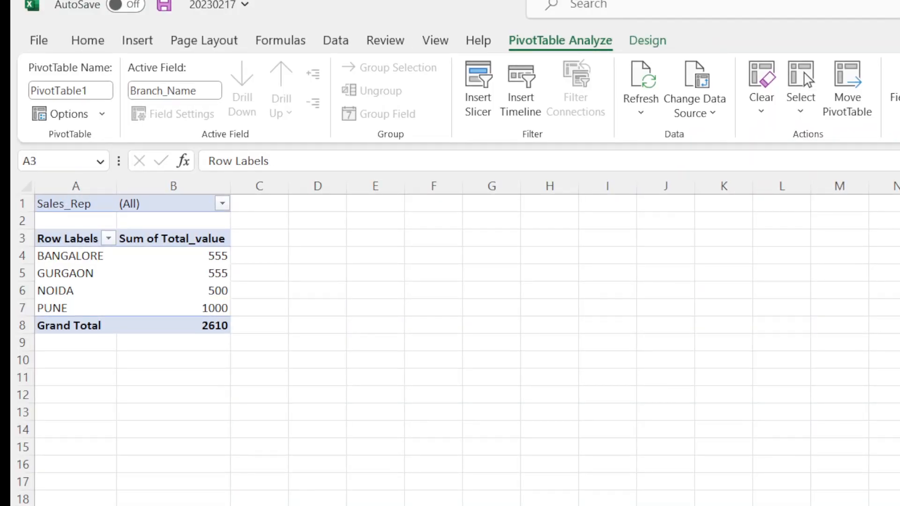
click(211, 258)
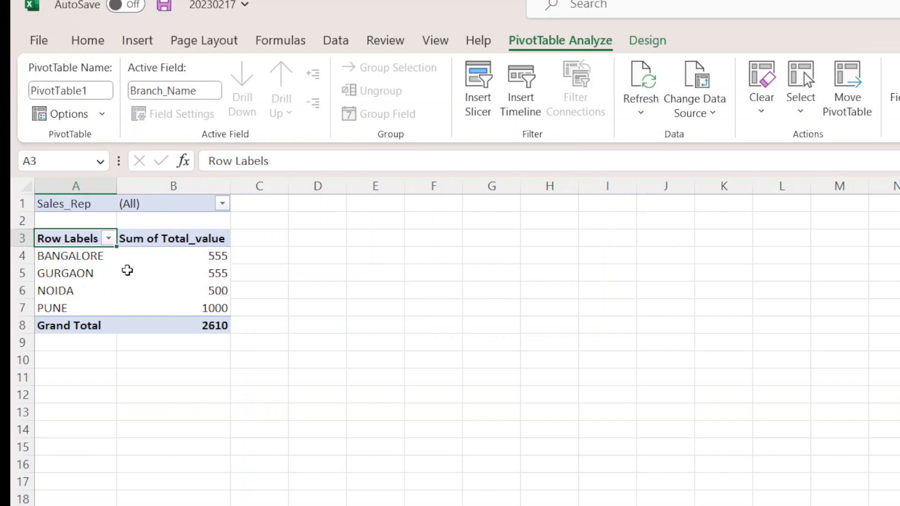
click(128, 270)
click(177, 321)
click(91, 266)
click(150, 279)
Filter the pivot table by multiple Sales_Rep items, keeping only AK and DK.
click(222, 203)
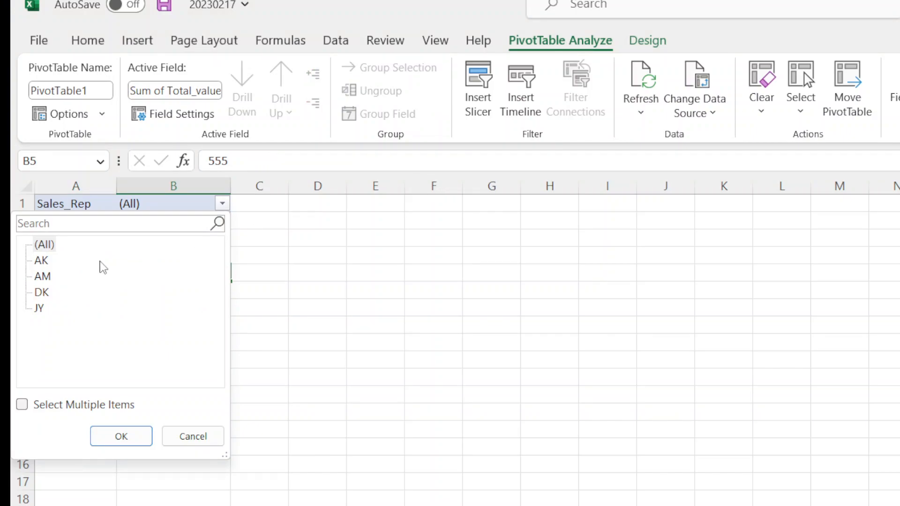
click(45, 262)
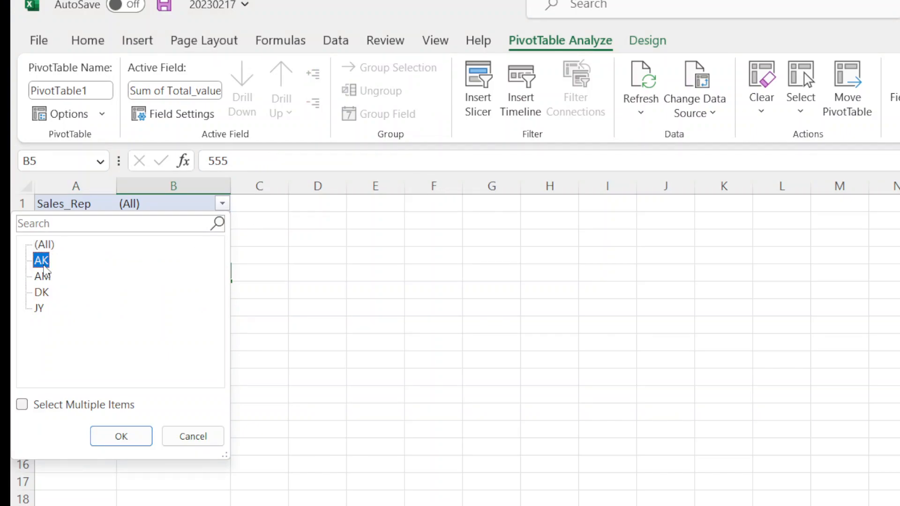
click(22, 402)
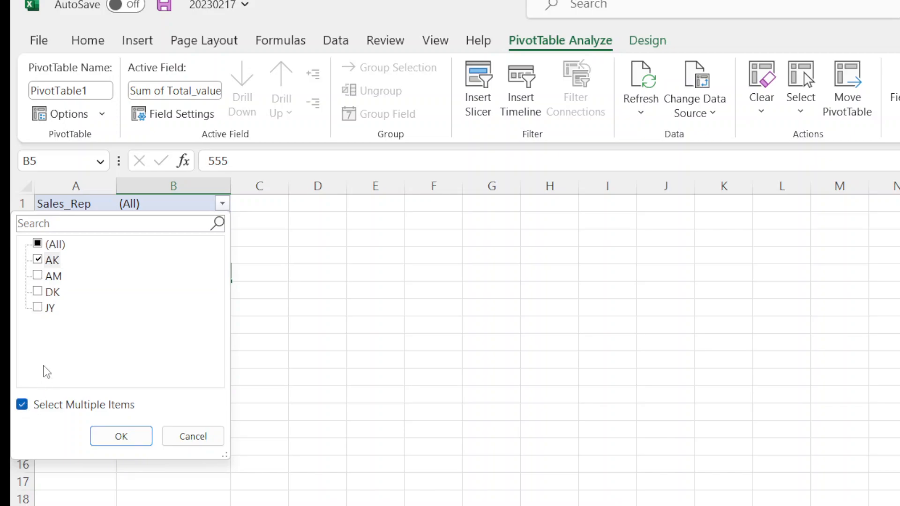
click(43, 293)
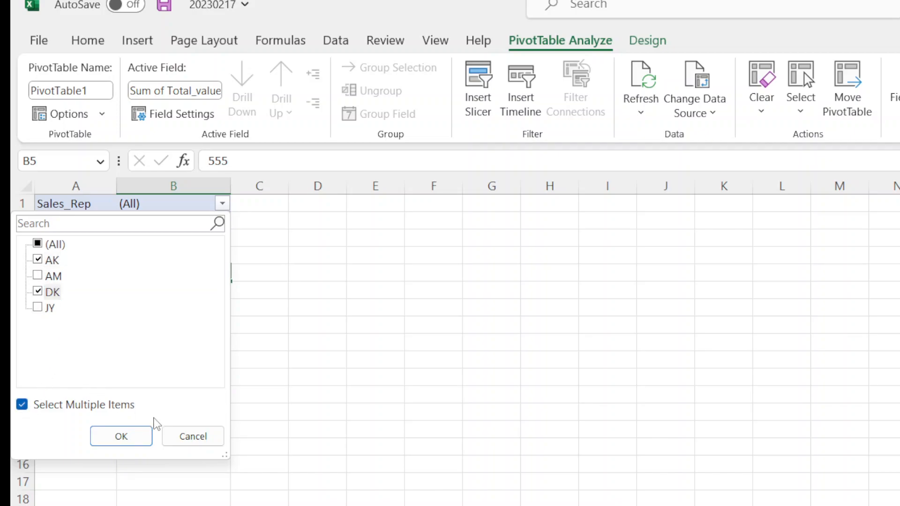
click(121, 436)
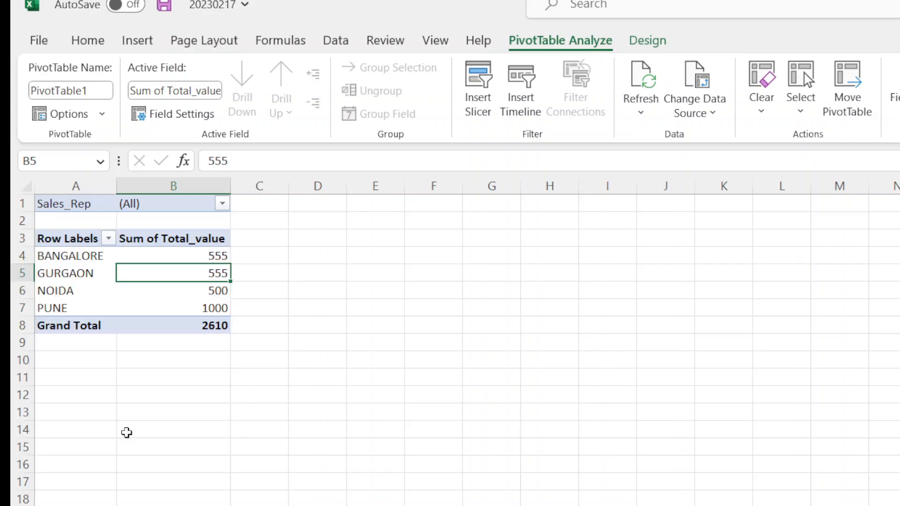
click(171, 258)
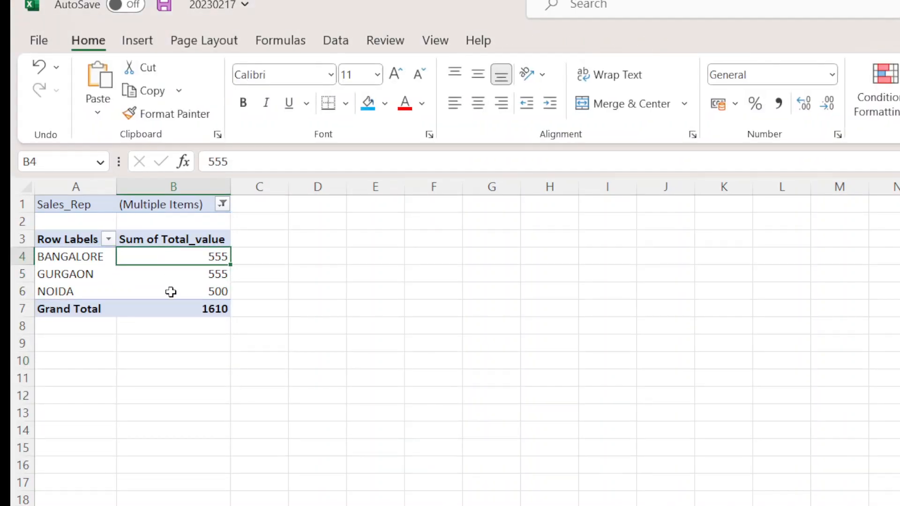
click(161, 195)
click(157, 292)
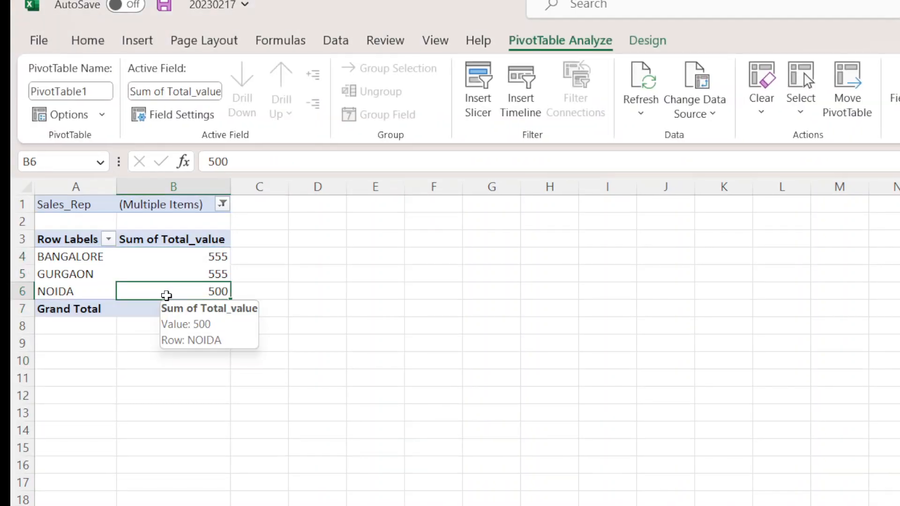
click(201, 261)
click(204, 292)
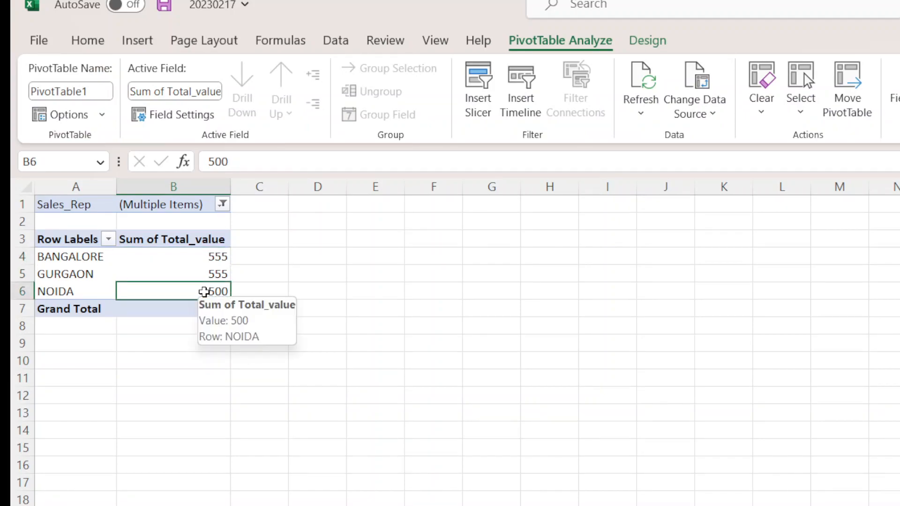
drag(72, 249, 86, 289)
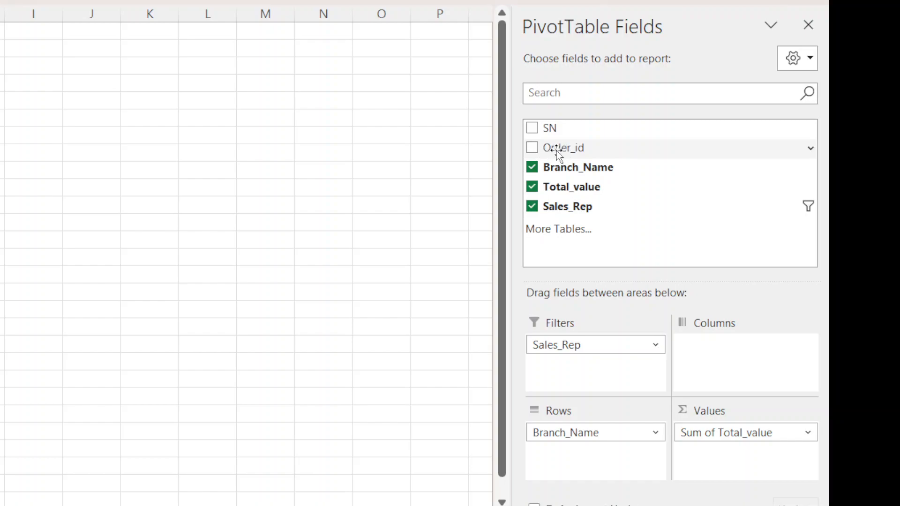
Try adding Order_id to the pivot table's values and columns, and remove the value fields and Order_id again.
click(532, 148)
drag(558, 149, 690, 380)
click(714, 345)
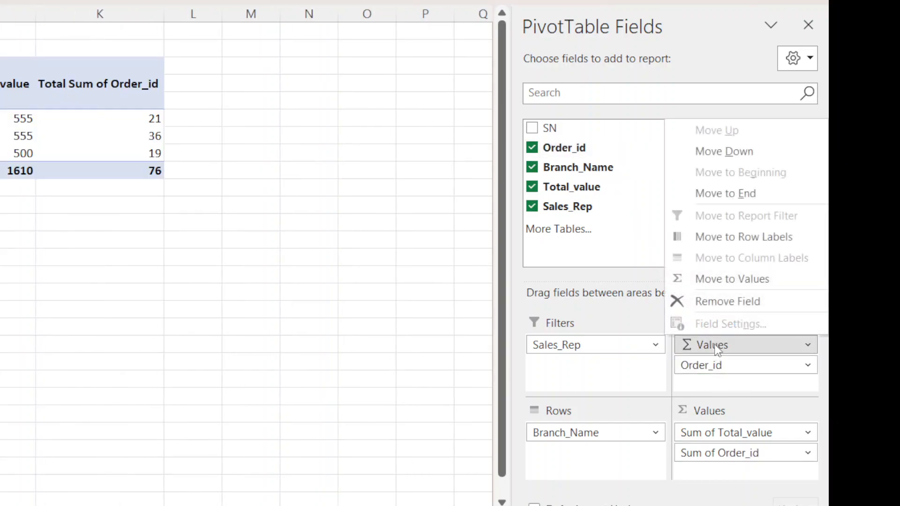
click(722, 302)
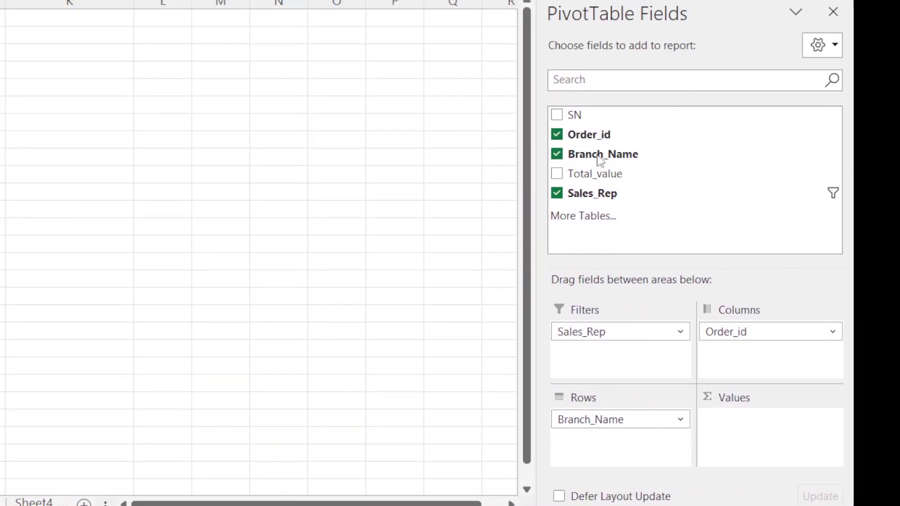
click(557, 135)
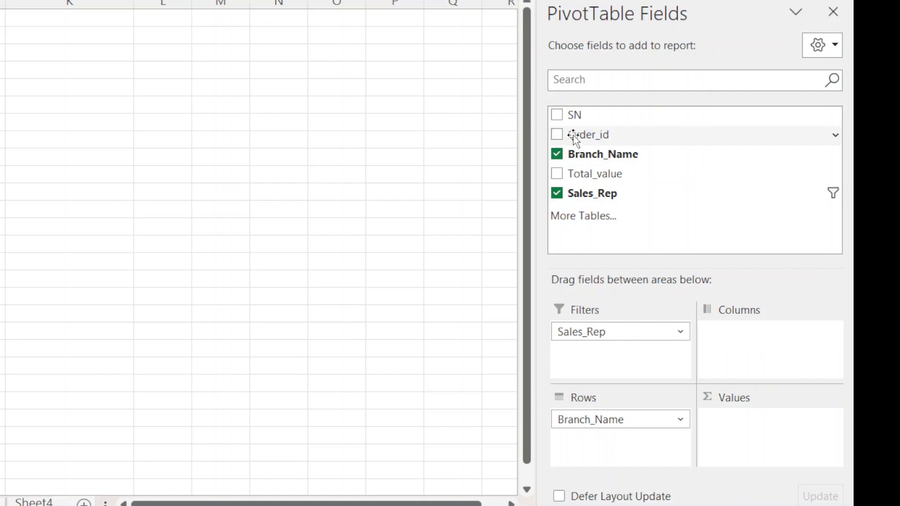
Place Order_id in the pivot table's columns and Total_value in its values.
drag(592, 135, 757, 353)
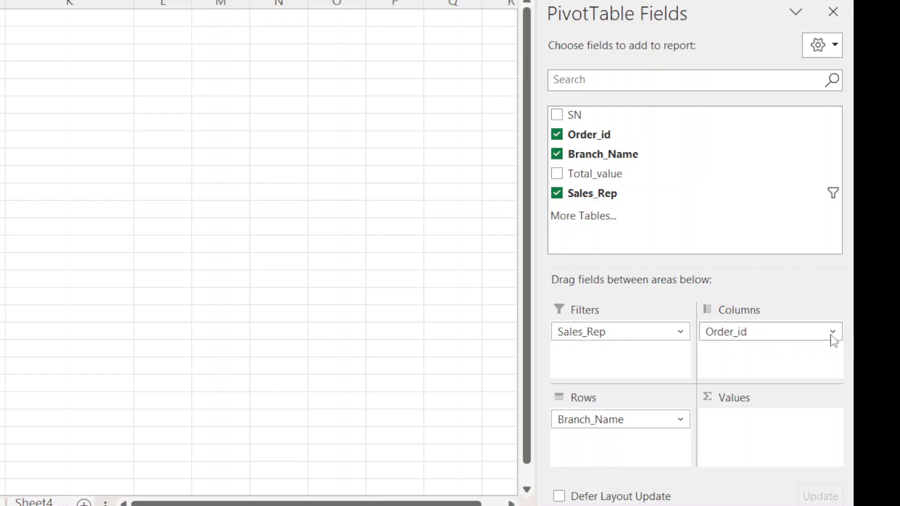
drag(602, 175, 747, 426)
click(333, 263)
drag(332, 263, 431, 298)
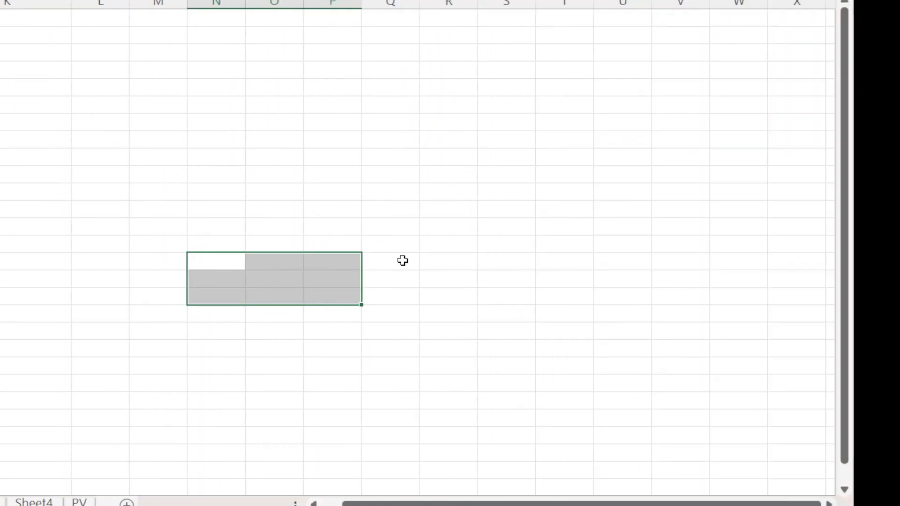
Check which Sales_Rep items are included in the pivot table's filter, leaving the selection as it is.
drag(203, 120, 406, 192)
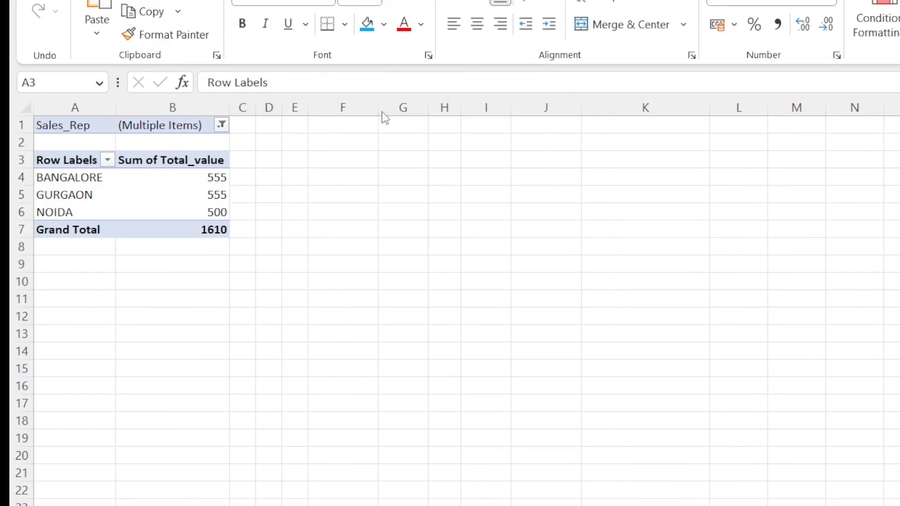
click(221, 125)
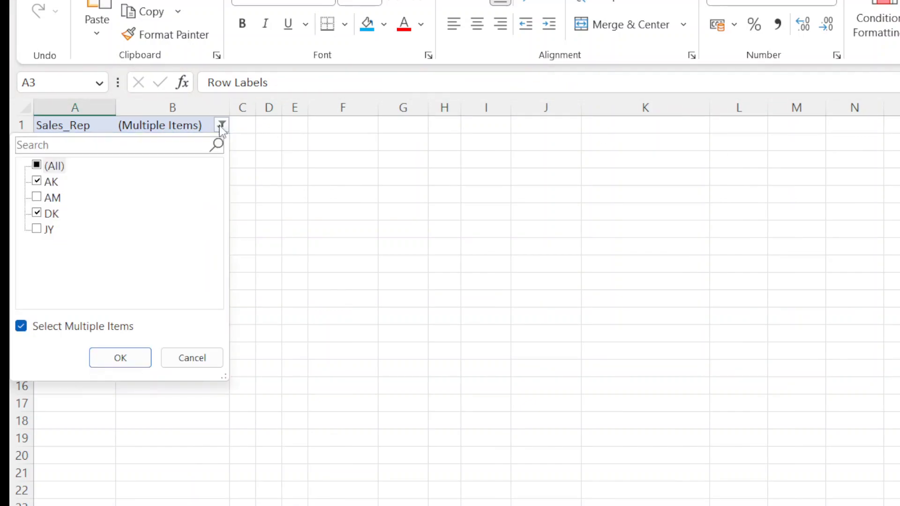
click(185, 357)
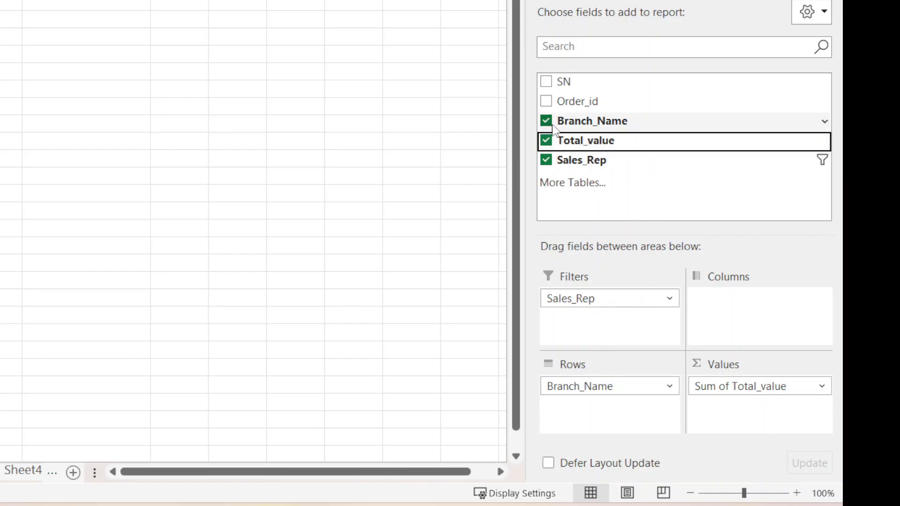
Place Order_id below Branch_Name in the pivot table's rows, keeping only Total_value in its values.
click(546, 101)
drag(564, 102, 587, 406)
drag(713, 412, 661, 221)
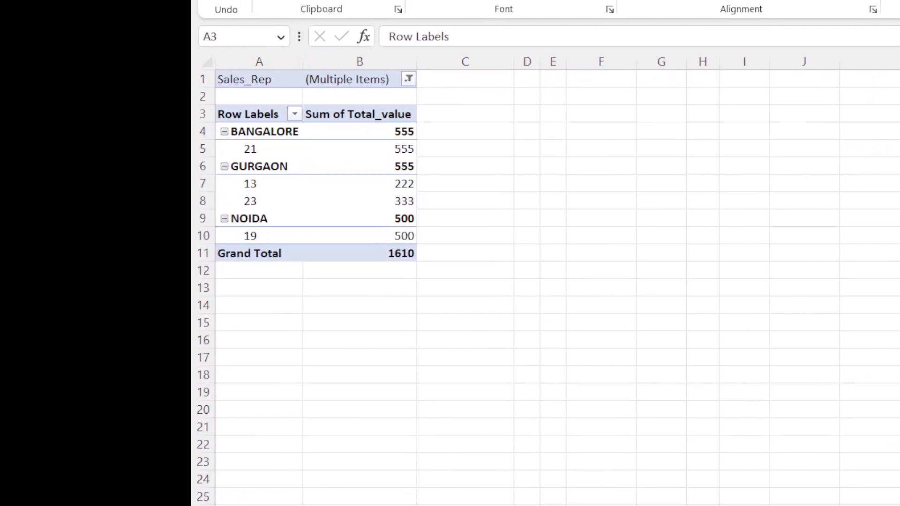
Show the pivot table in tabular form and repeat all item labels.
click(338, 197)
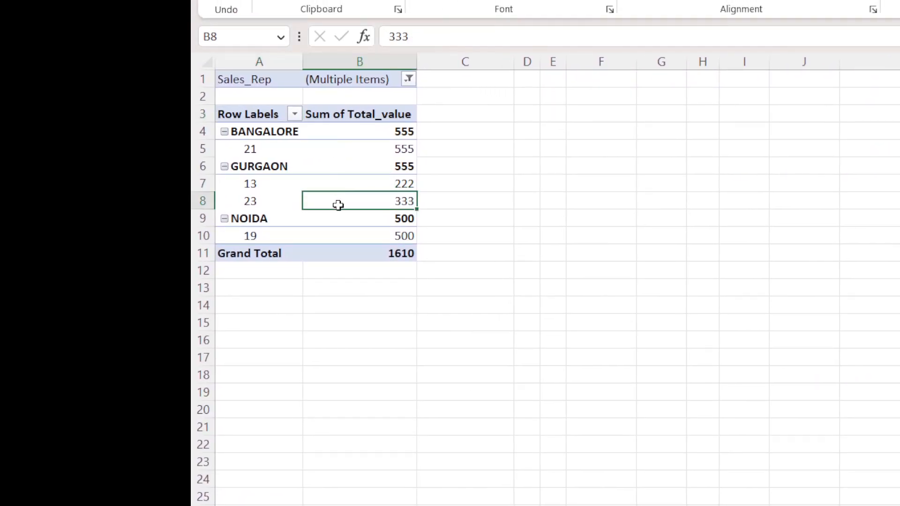
click(350, 151)
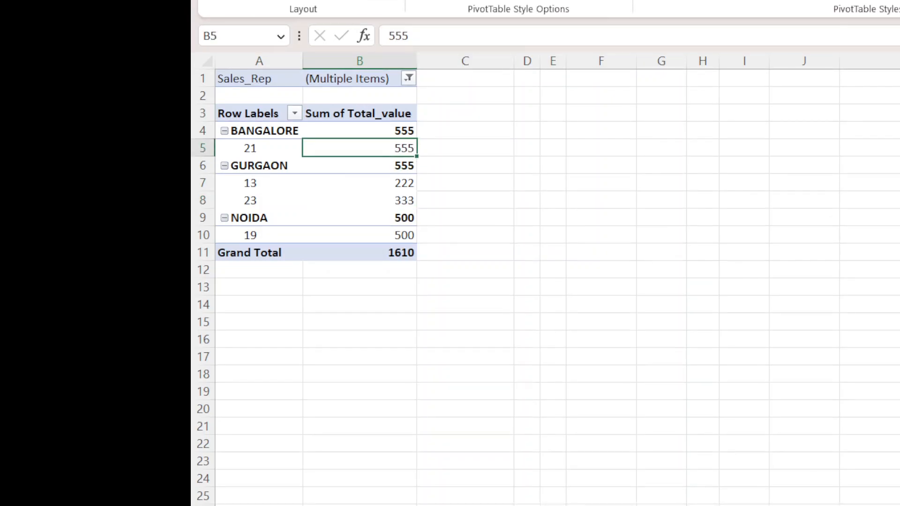
click(336, 2)
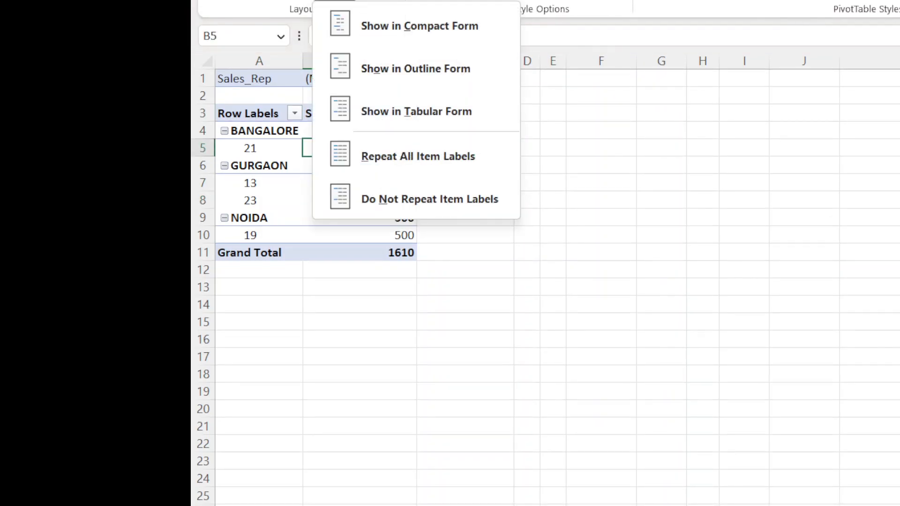
click(399, 113)
click(344, 3)
click(382, 151)
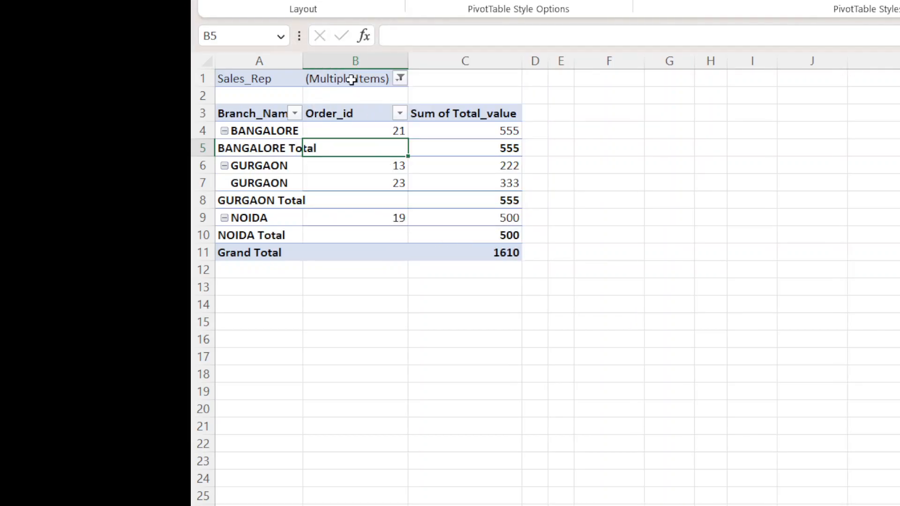
Turn off the pivot table's grand totals for rows and columns and hide its subtotals.
click(291, 2)
click(305, 24)
click(249, 2)
click(271, 27)
click(352, 182)
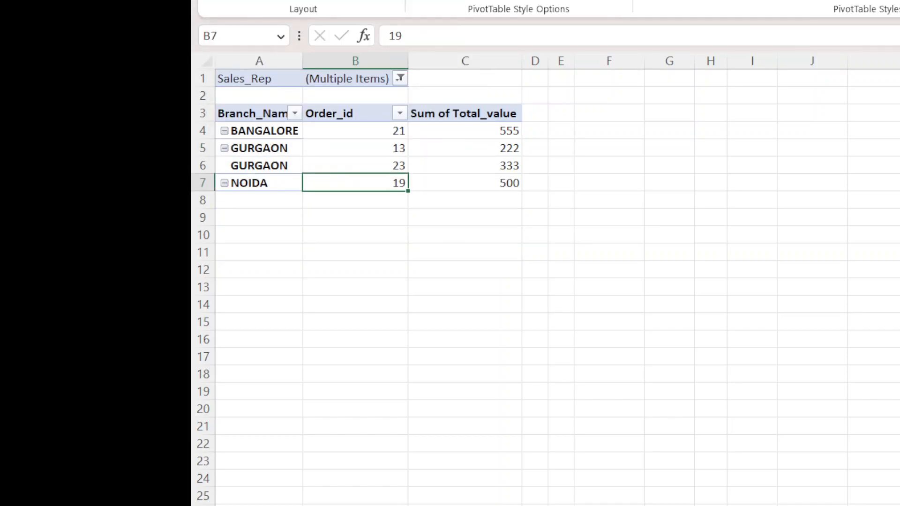
Apply a green PivotTable style with light green shaded row labels to the pivot table.
key(alt+Tab)
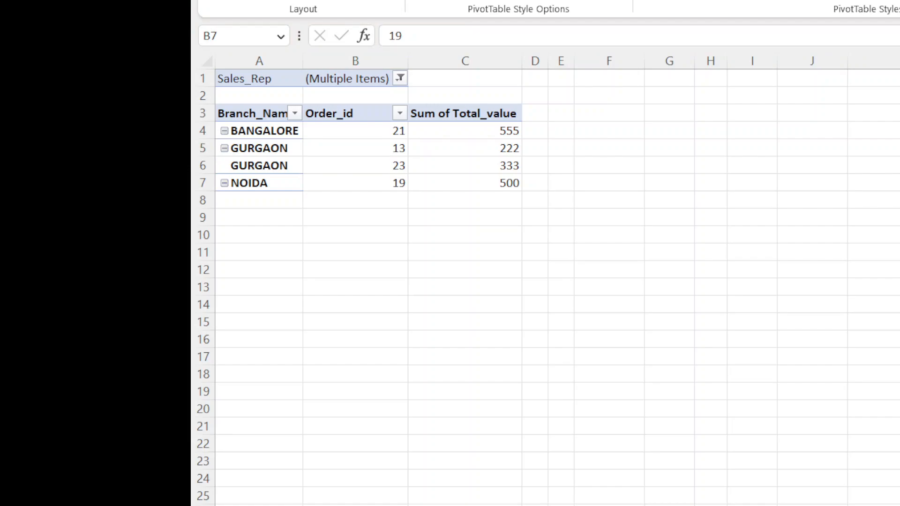
click(399, 78)
click(399, 79)
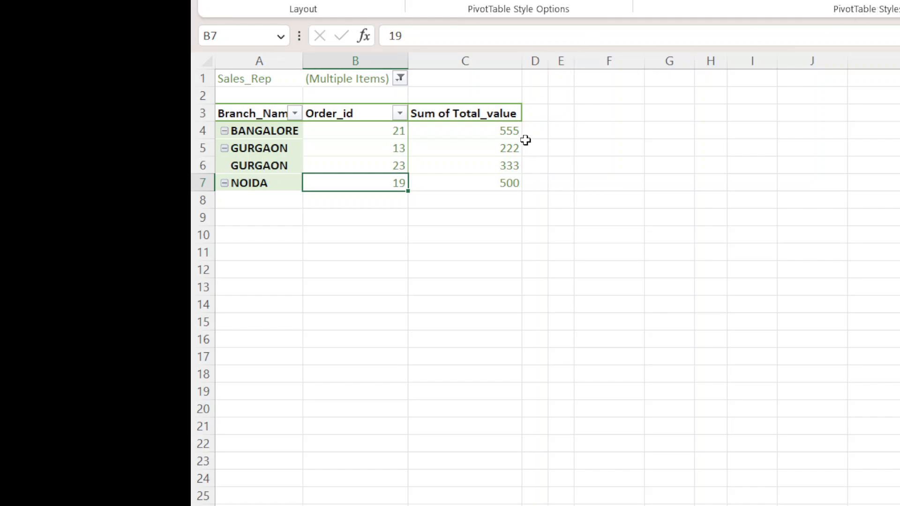
click(468, 169)
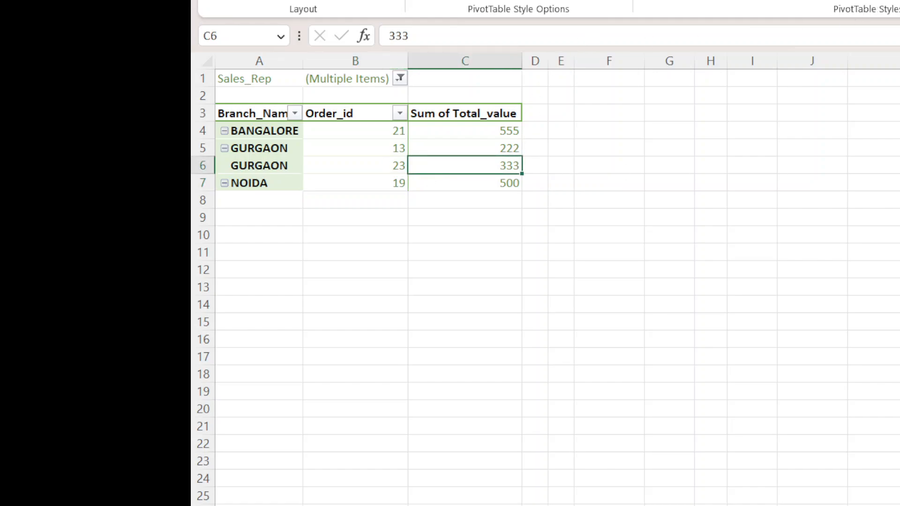